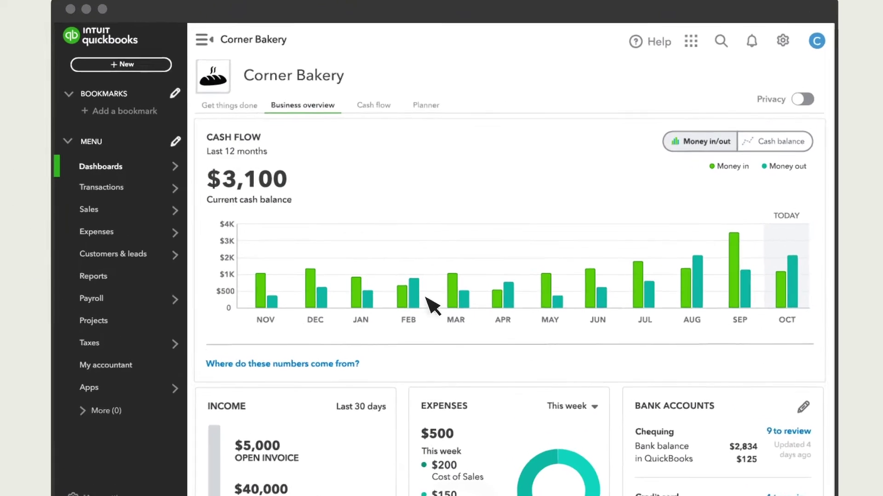
# Filter customers to open estimates and open the customer's pending estimate 1007 for $83.79.
pyautogui.moveTo(202, 213)
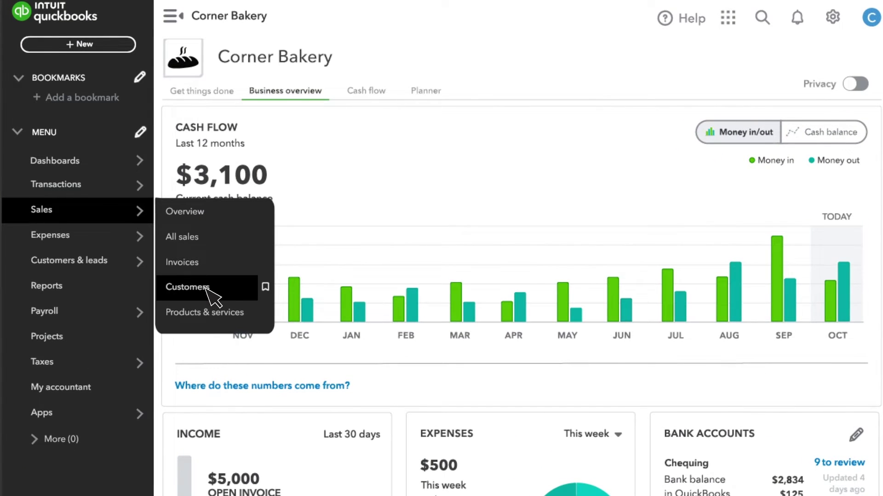
pyautogui.click(184, 288)
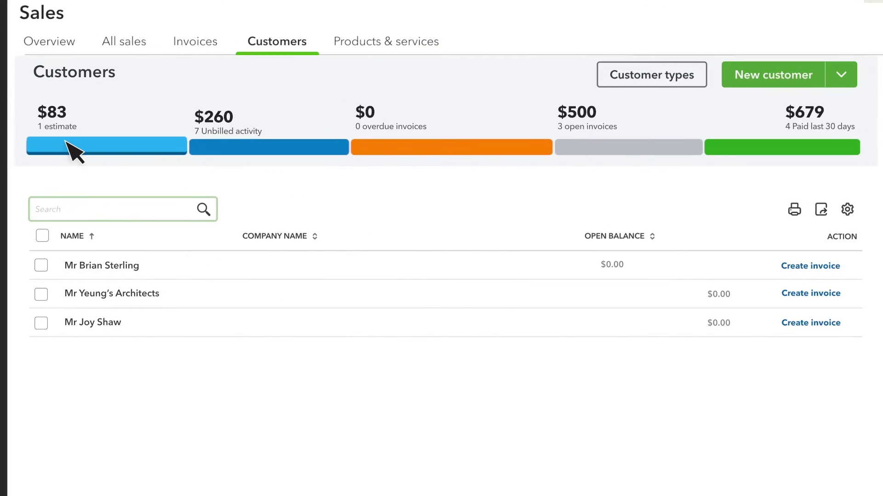
pyautogui.click(114, 148)
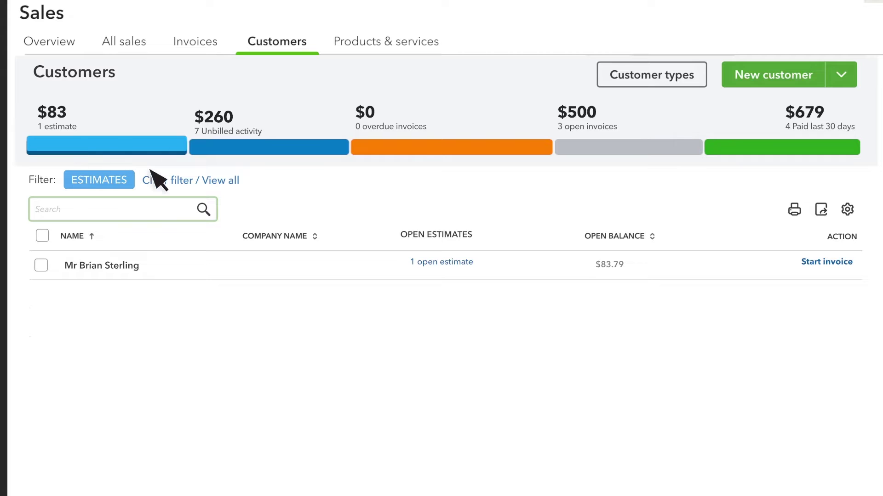
pyautogui.click(443, 263)
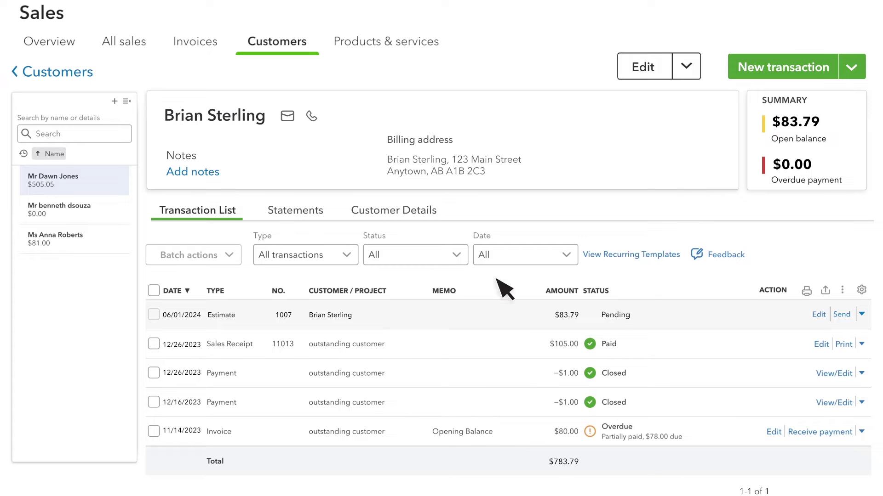
pyautogui.click(819, 315)
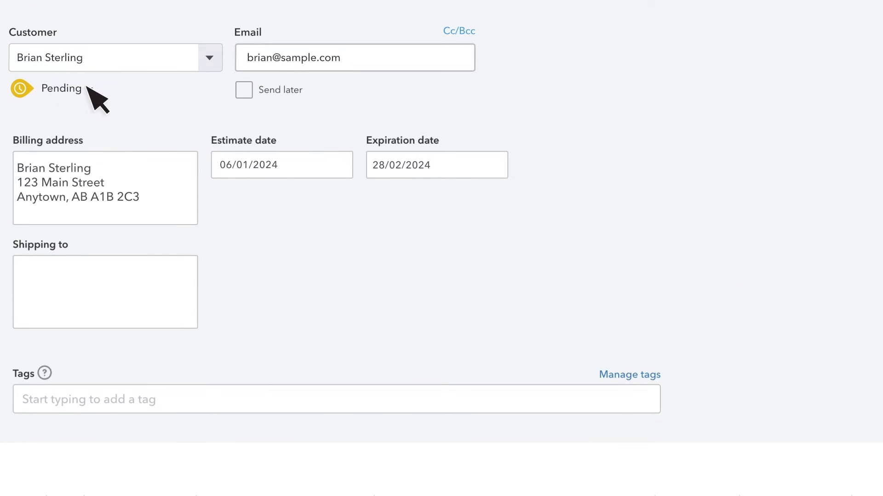
# Set estimate 1007 to Accepted, enter the accepter's name and acceptance date, then save and close.
pyautogui.click(89, 88)
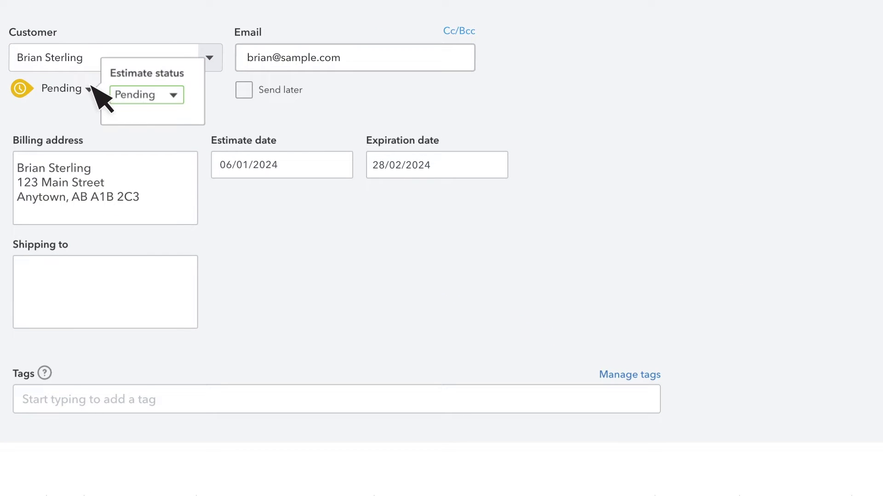
pyautogui.click(174, 95)
pyautogui.click(174, 132)
pyautogui.click(220, 96)
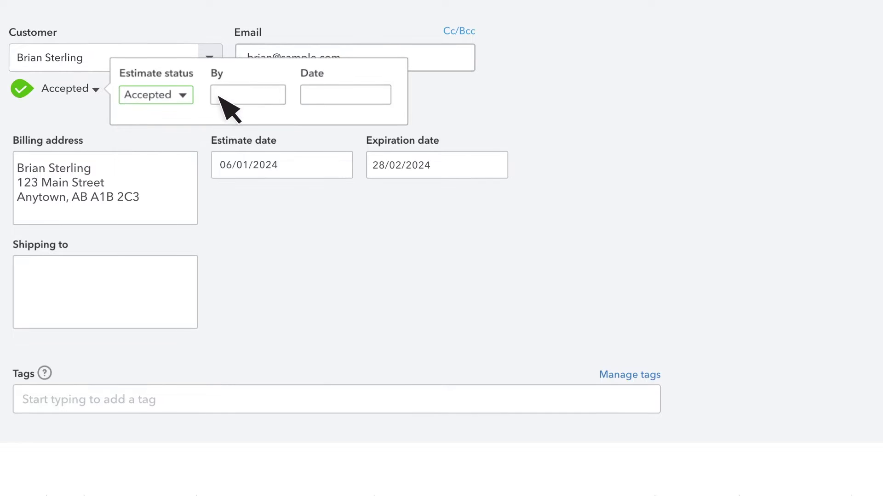
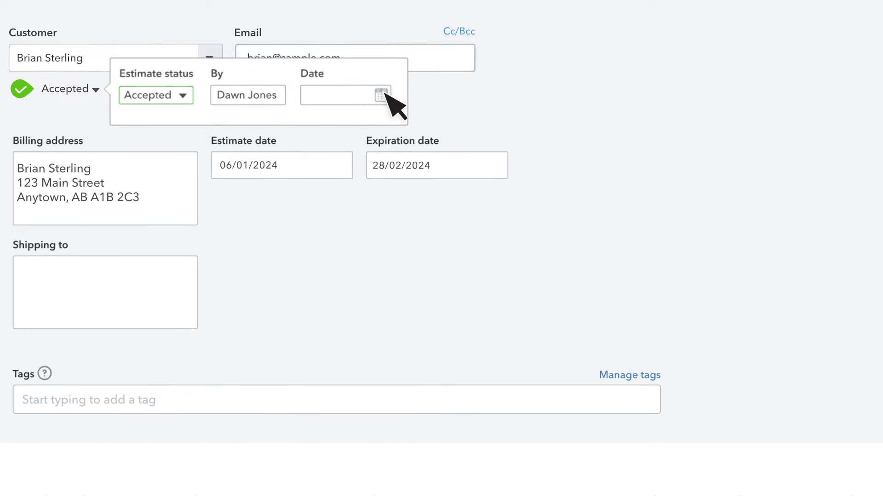
pyautogui.click(381, 94)
pyautogui.click(369, 167)
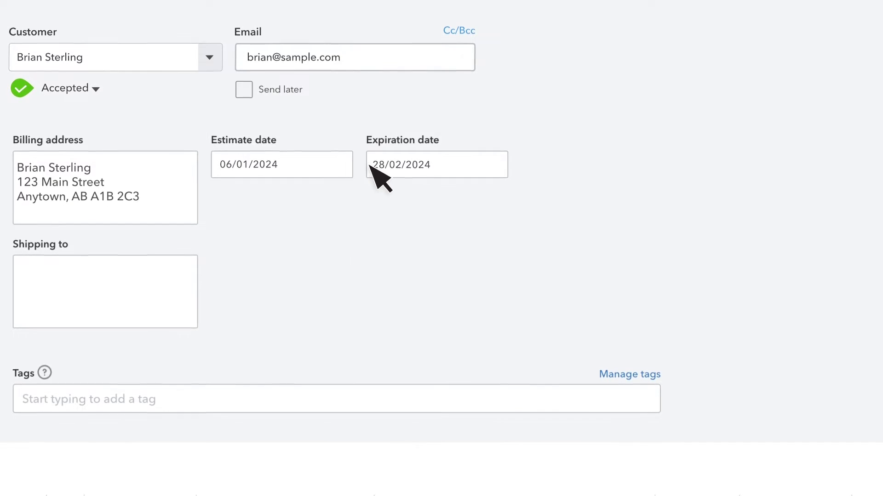
pyautogui.click(865, 481)
pyautogui.click(847, 448)
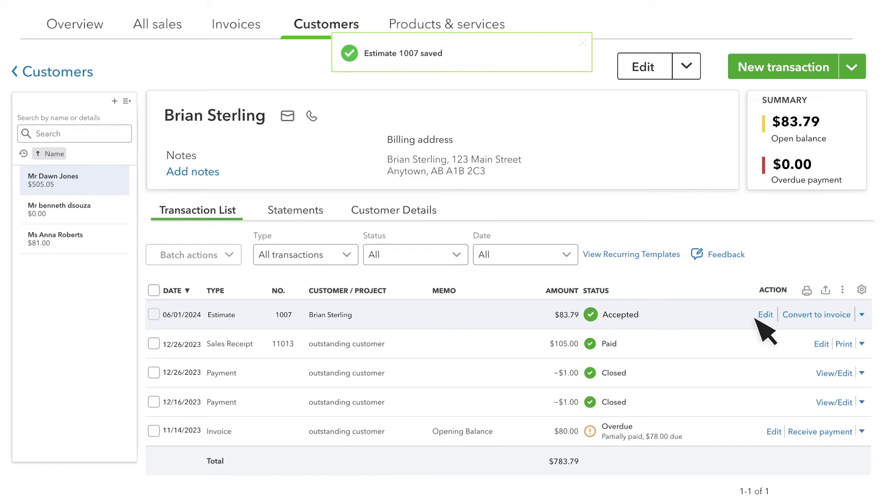
# Send accepted estimate 1007 to the customer by email from its row actions.
pyautogui.click(861, 314)
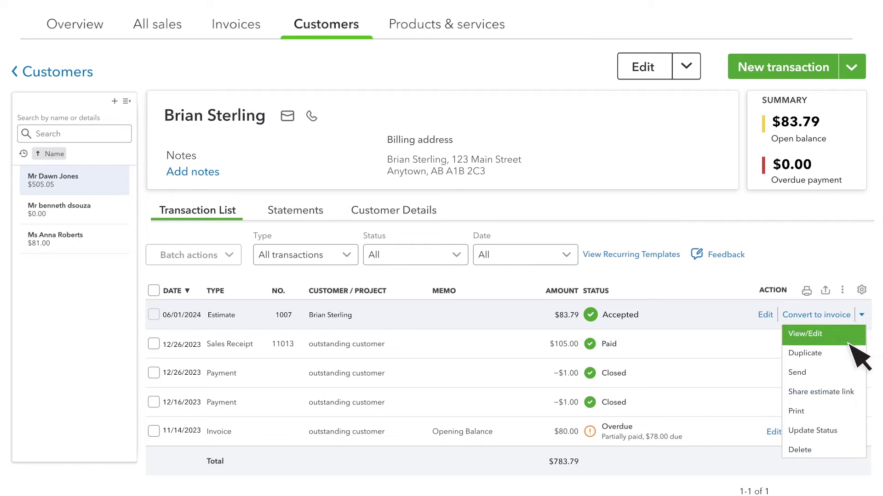
pyautogui.click(842, 390)
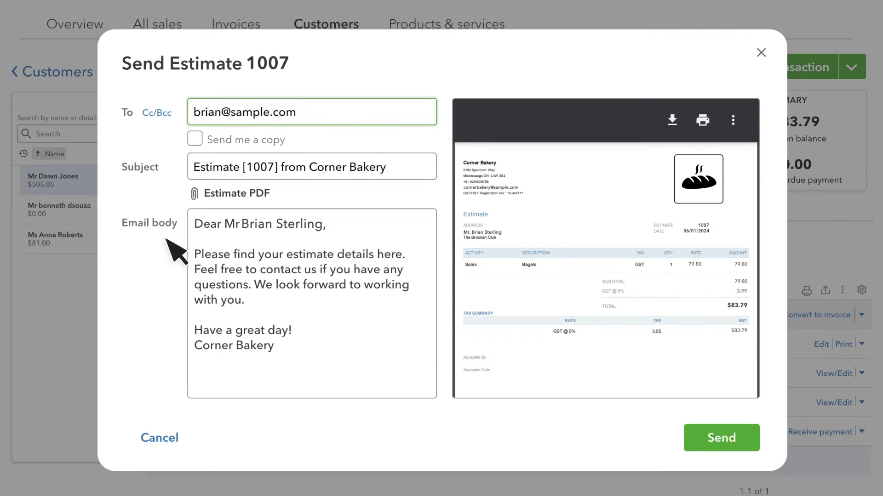
pyautogui.click(730, 439)
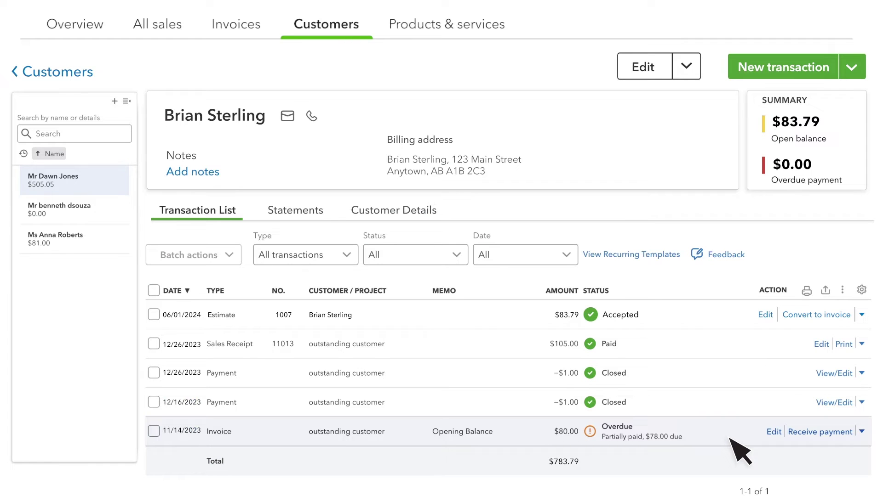
# Convert estimate 1007 into invoice 1006, update the customer's email address, and confirm the linked estimate.
pyautogui.click(814, 316)
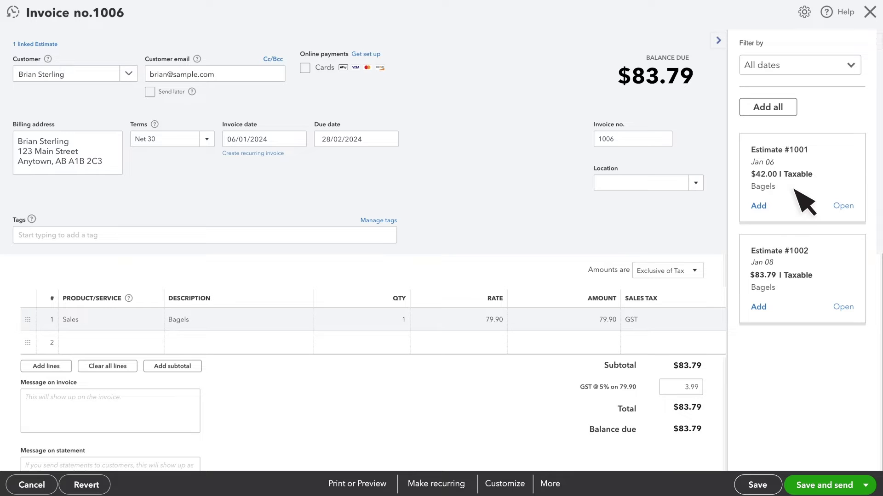
pyautogui.click(718, 40)
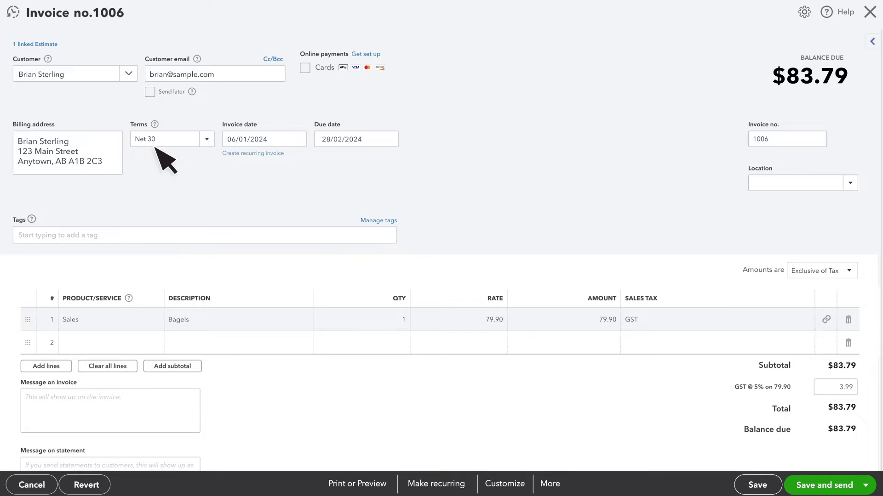
pyautogui.click(228, 75)
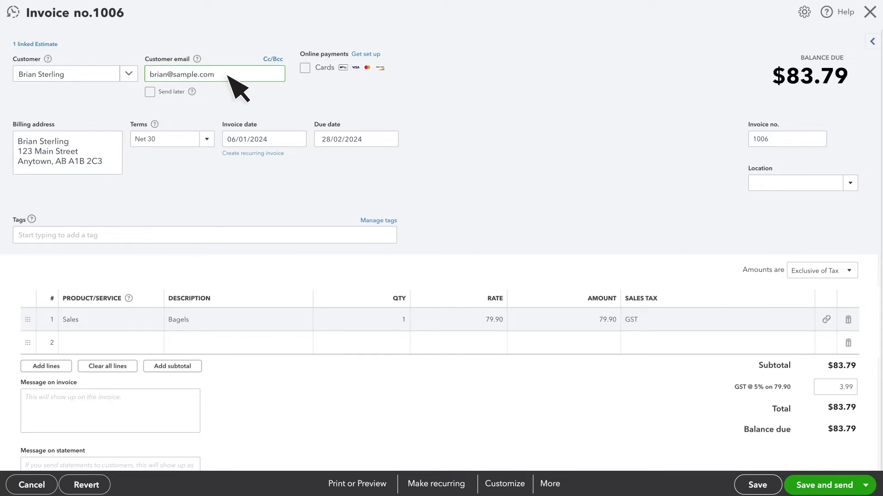
pyautogui.press('BackSpace')
pyautogui.press('BackSpace')
pyautogui.press('BackSpace')
pyautogui.press('BackSpace')
pyautogui.press('BackSpace')
pyautogui.press('BackSpace')
pyautogui.press('BackSpace')
pyautogui.press('BackSpace')
pyautogui.press('BackSpace')
pyautogui.press('BackSpace')
pyautogui.press('BackSpace')
pyautogui.press('BackSpace')
pyautogui.press('BackSpace')
pyautogui.press('BackSpace')
pyautogui.press('BackSpace')
pyautogui.press('BackSpace')
pyautogui.click(31, 45)
# Add a second invoice line with product Sales and Cheesecake at 24.00, then save and send.
pyautogui.click(147, 345)
pyautogui.click(151, 346)
pyautogui.click(125, 366)
pyautogui.click(185, 348)
pyautogui.click(187, 396)
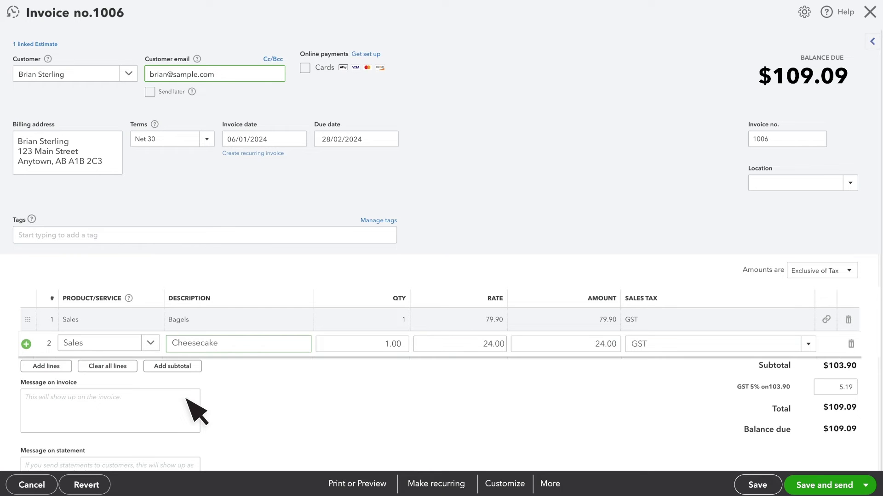
pyautogui.scroll(-2, 186, 399)
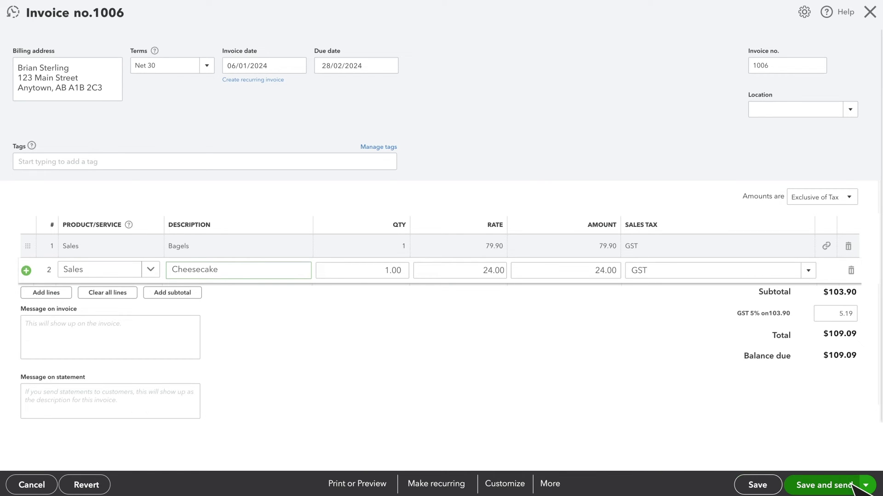
pyautogui.click(823, 485)
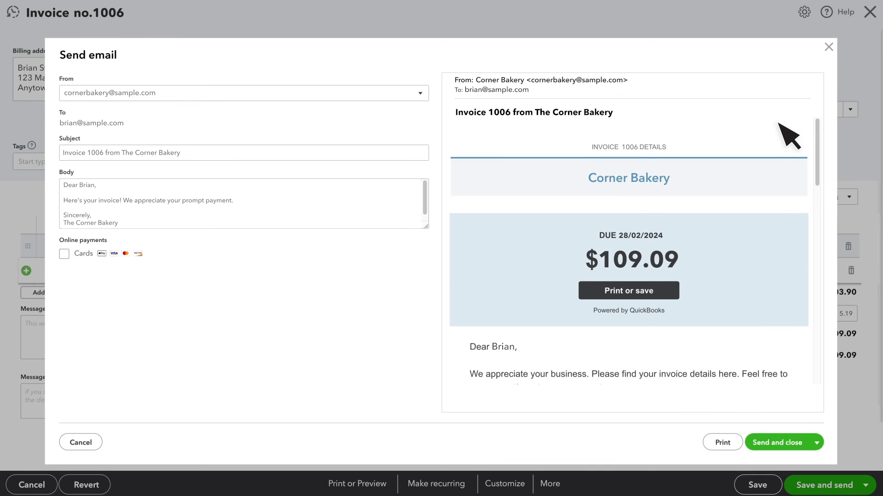
# Email invoice 1006 for $109.09 to the customer and close the dialog.
pyautogui.click(778, 444)
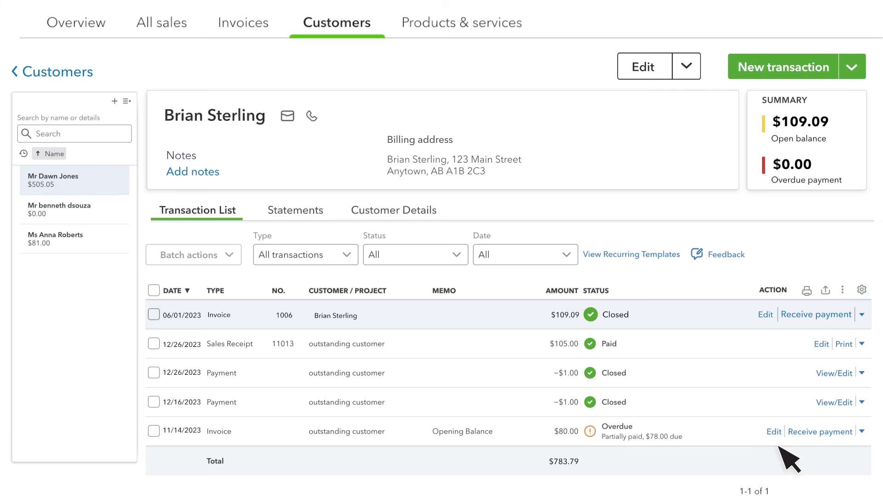